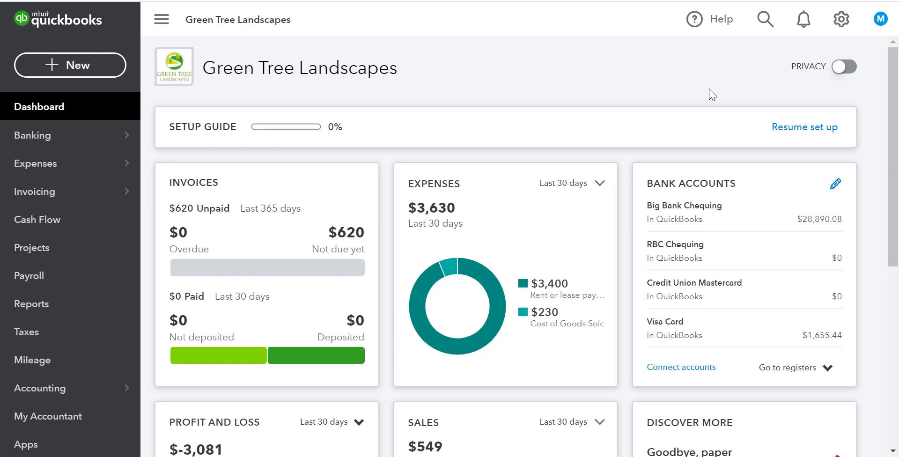
Step: Open the custom form styles and start a new invoice style
{"action": "left_click", "coordinate": [843, 21]}
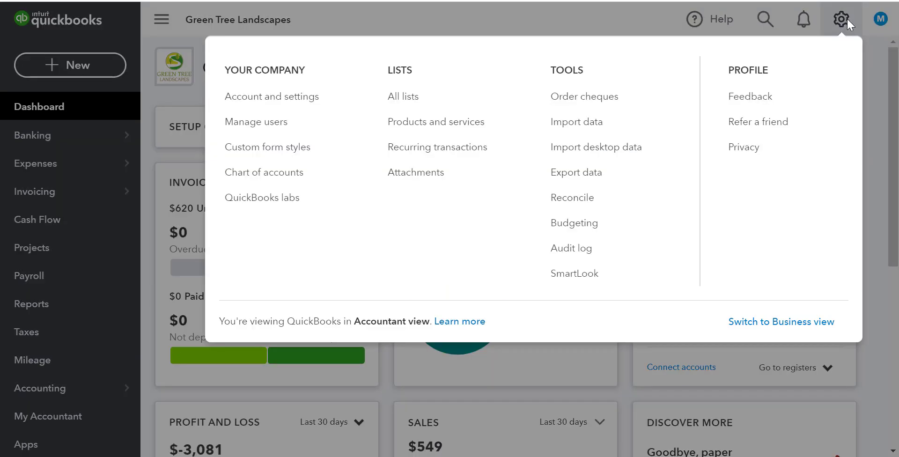
{"action": "left_click", "coordinate": [349, 155]}
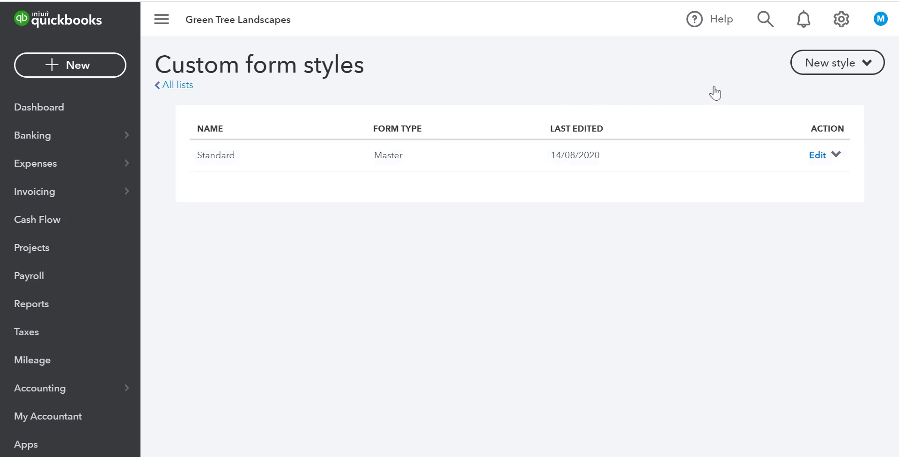
{"action": "left_click", "coordinate": [849, 67]}
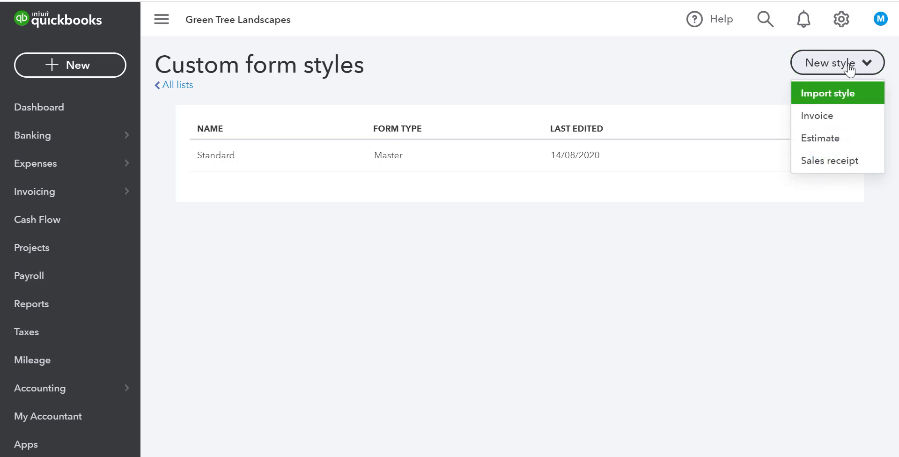
{"action": "left_click", "coordinate": [851, 116]}
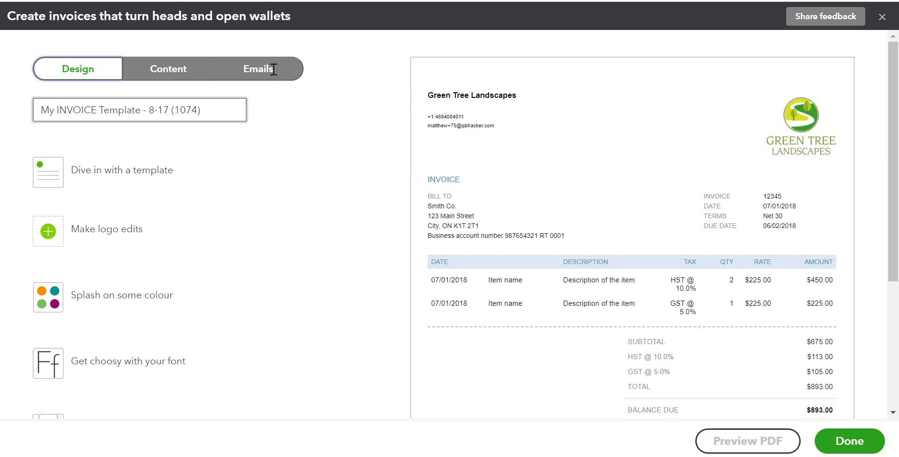
Step: Rename the new invoice style to "Invoice Template"
{"action": "left_click", "coordinate": [218, 106]}
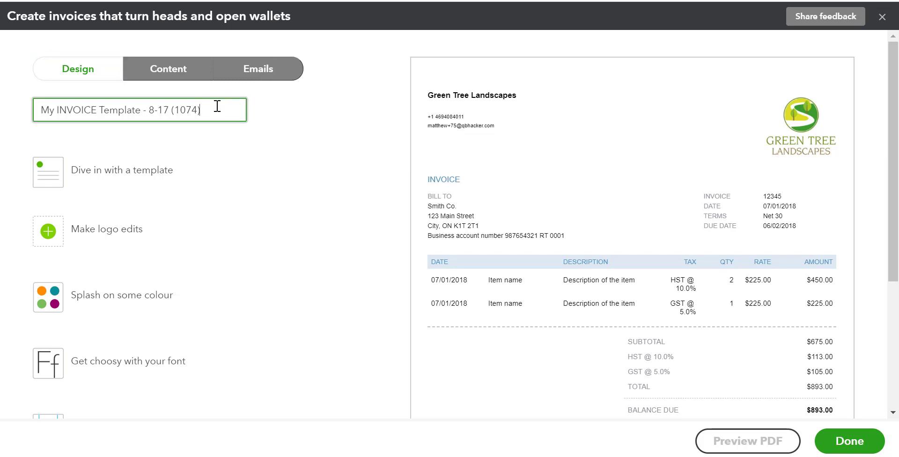
{"action": "key", "text": "BackSpace"}
{"action": "key", "text": "BackSpace"}
{"action": "key", "text": "BackSpace"}
{"action": "key", "text": "BackSpace"}
{"action": "key", "text": "BackSpace"}
{"action": "key", "text": "BackSpace"}
{"action": "key", "text": "BackSpace"}
{"action": "key", "text": "BackSpace"}
{"action": "key", "text": "BackSpace"}
{"action": "key", "text": "BackSpace"}
{"action": "key", "text": "BackSpace"}
{"action": "key", "text": "BackSpace"}
{"action": "key", "text": "BackSpace"}
{"action": "key", "text": "BackSpace"}
{"action": "key", "text": "BackSpace"}
{"action": "key", "text": "BackSpace"}
{"action": "key", "text": "BackSpace"}
{"action": "key", "text": "BackSpace"}
{"action": "key", "text": "BackSpace"}
{"action": "key", "text": "BackSpace"}
{"action": "type", "text": "Invoice T"}
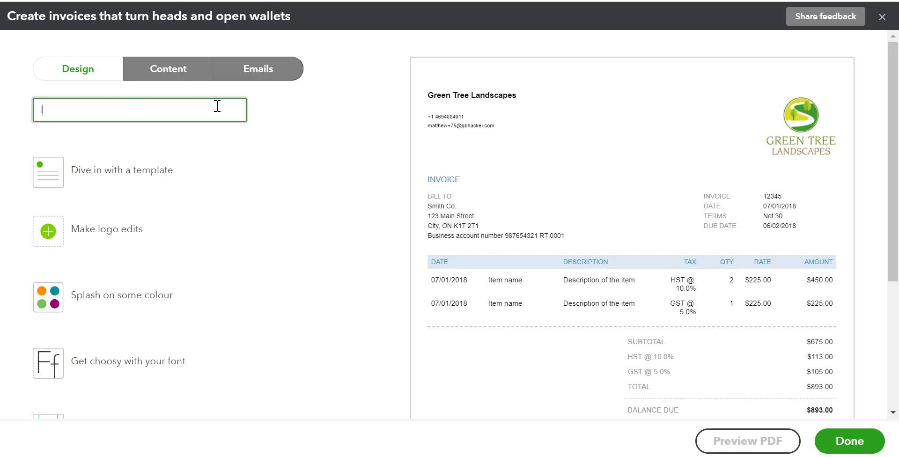
{"action": "type", "text": "emplate"}
Step: Preview the Modern and Bold template designs, settling on the Fresh design for the invoice
{"action": "left_click", "coordinate": [146, 175]}
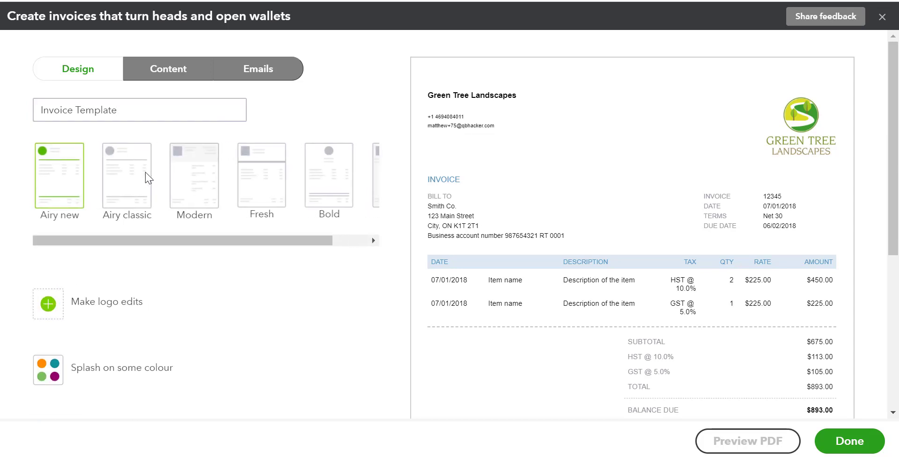
{"action": "left_click", "coordinate": [199, 177]}
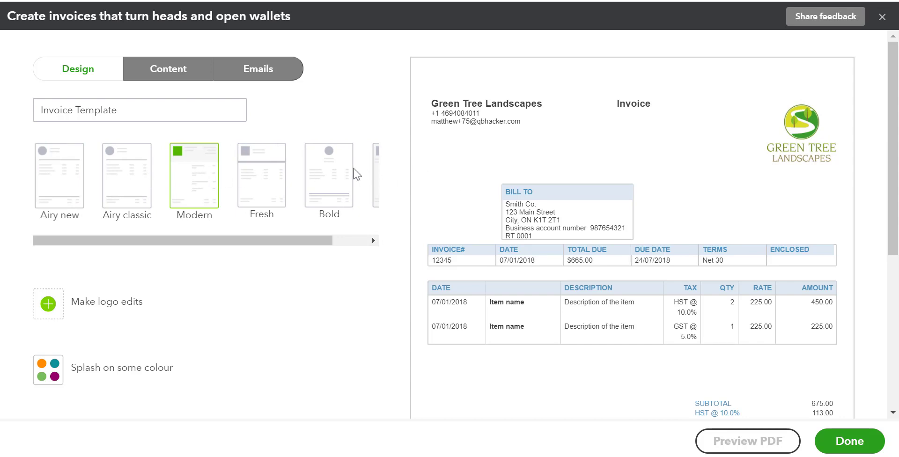
{"action": "left_click", "coordinate": [338, 173]}
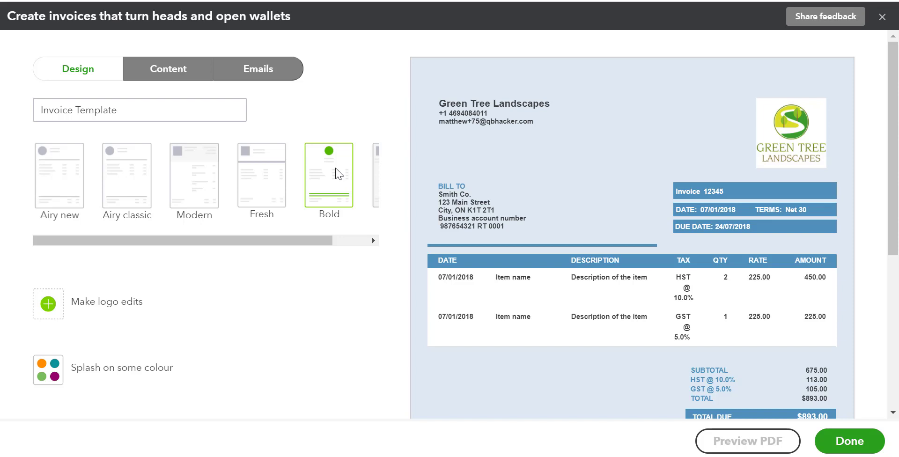
{"action": "left_click", "coordinate": [265, 177]}
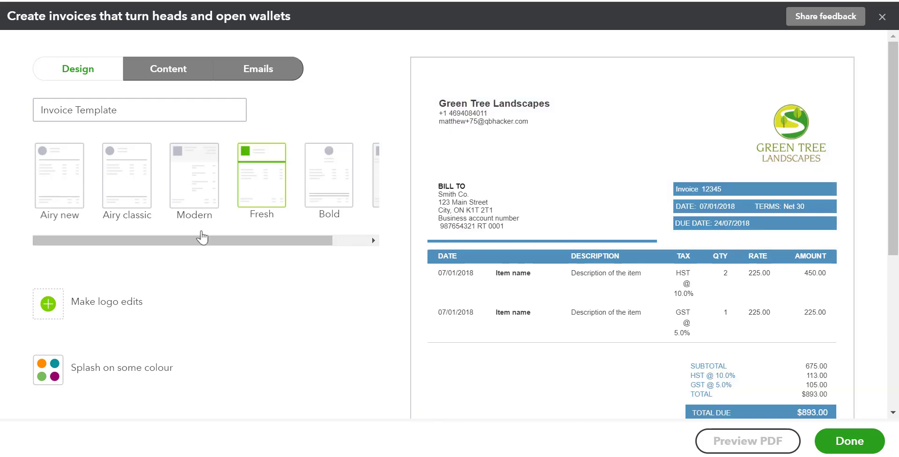
Step: Set the invoice logo to medium size with right placement, and change the template colour to green #96bc2d
{"action": "left_click", "coordinate": [128, 304]}
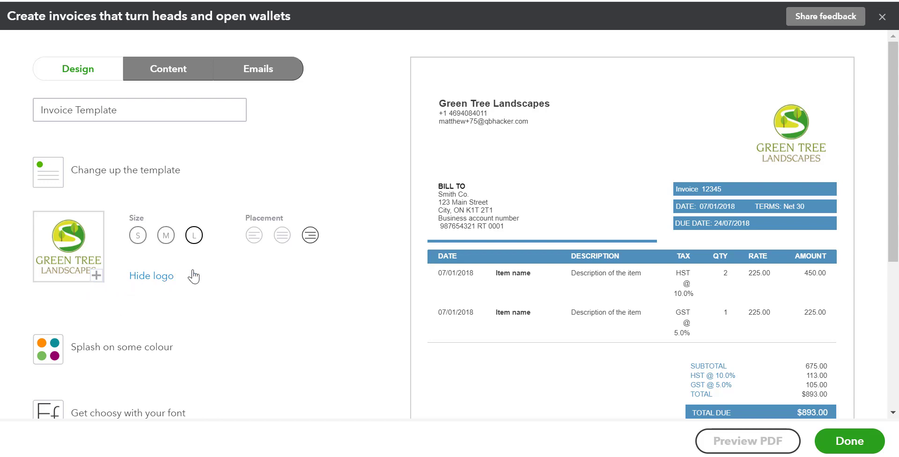
{"action": "left_click", "coordinate": [166, 236]}
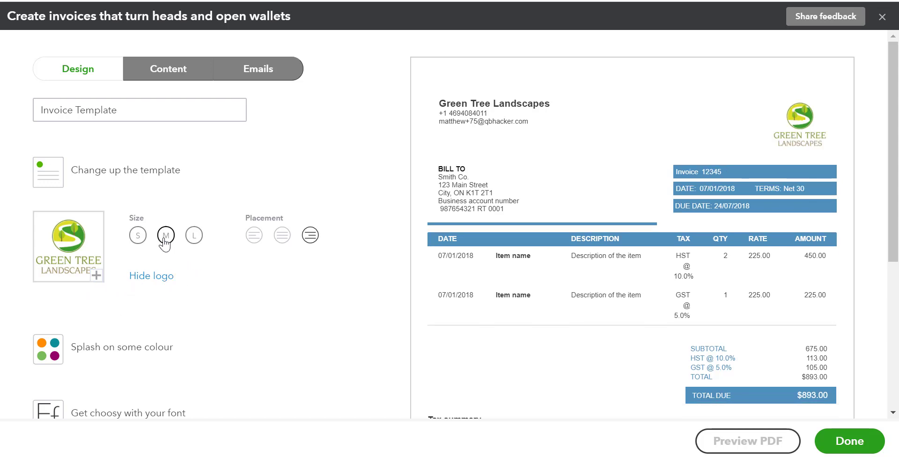
{"action": "left_click", "coordinate": [282, 237]}
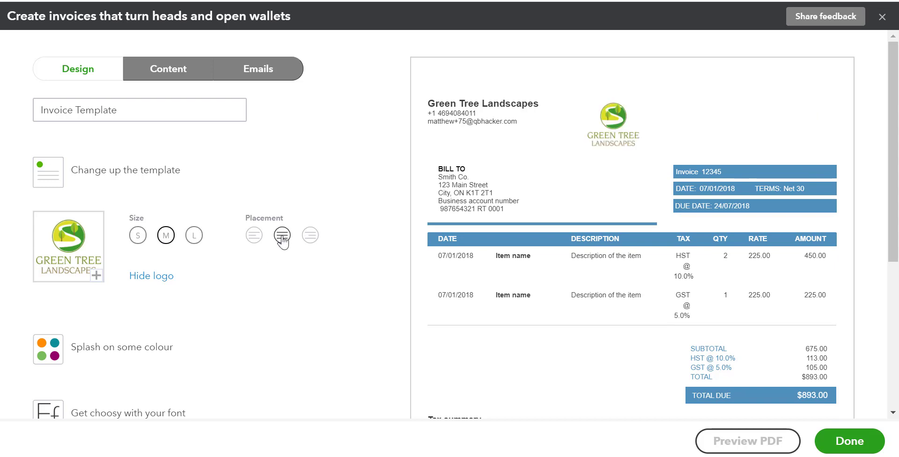
{"action": "left_click", "coordinate": [310, 237]}
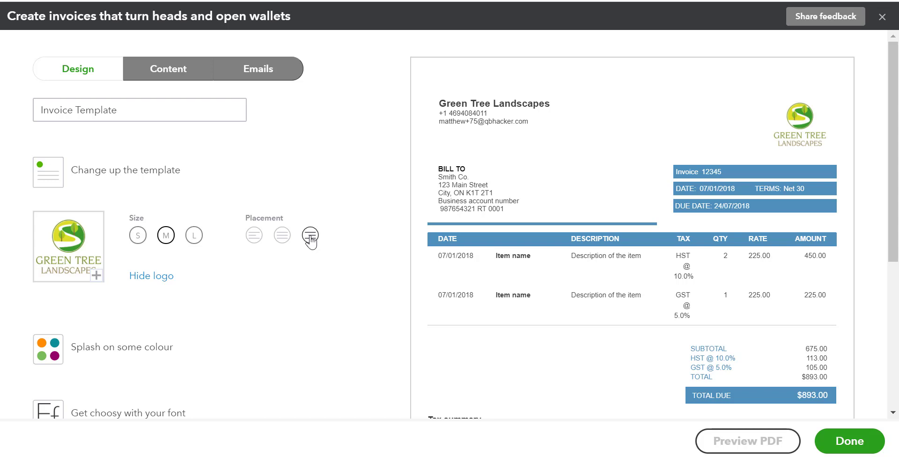
{"action": "left_click", "coordinate": [146, 350]}
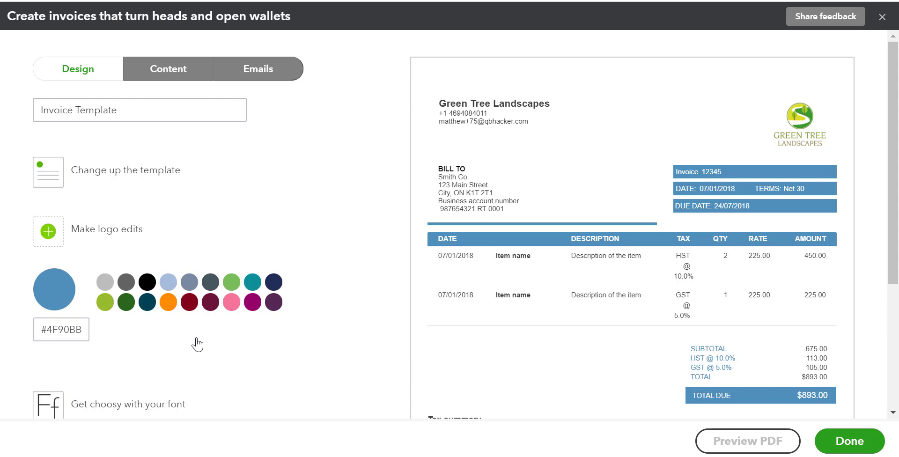
{"action": "left_click", "coordinate": [105, 304]}
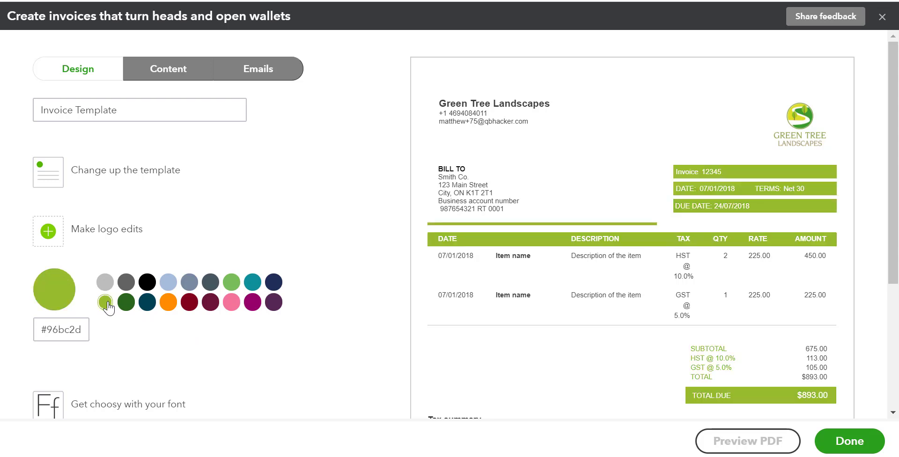
Step: Set the invoice font to Courier at 12pt and display the page margin and print options
{"action": "scroll", "coordinate": [150, 356], "scroll_direction": "down", "scroll_amount": 3}
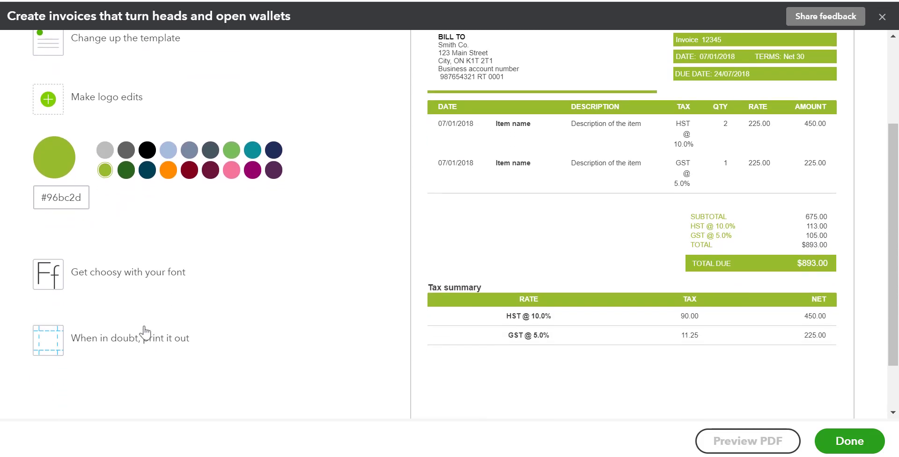
{"action": "left_click", "coordinate": [127, 275]}
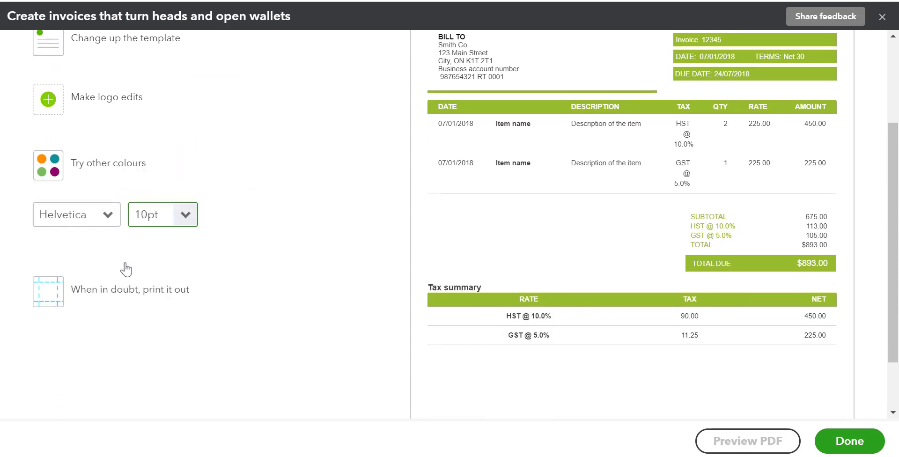
{"action": "left_click", "coordinate": [107, 216]}
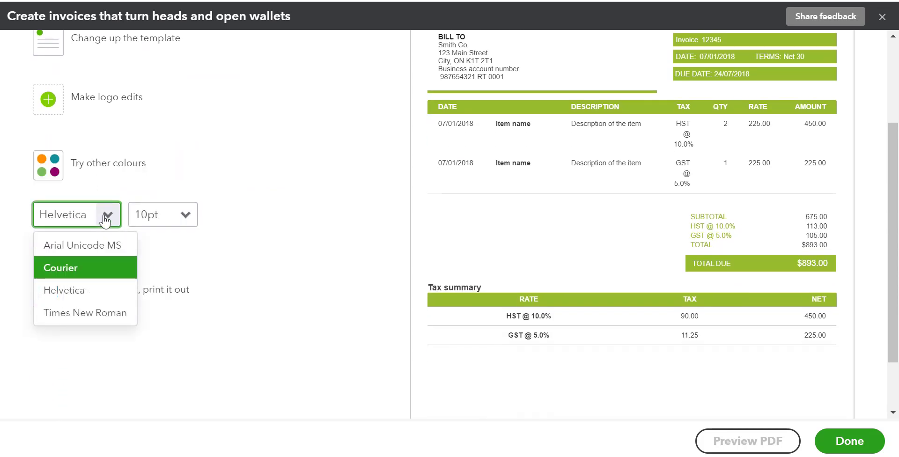
{"action": "left_click", "coordinate": [93, 272]}
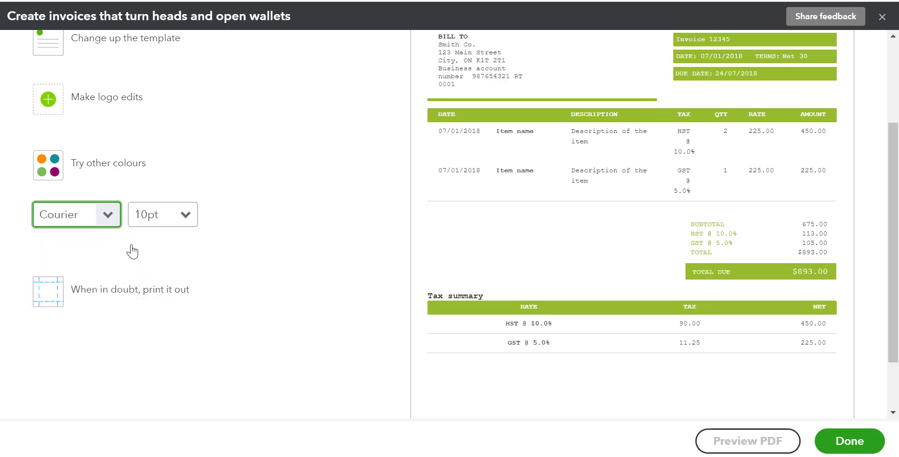
{"action": "left_click", "coordinate": [185, 215]}
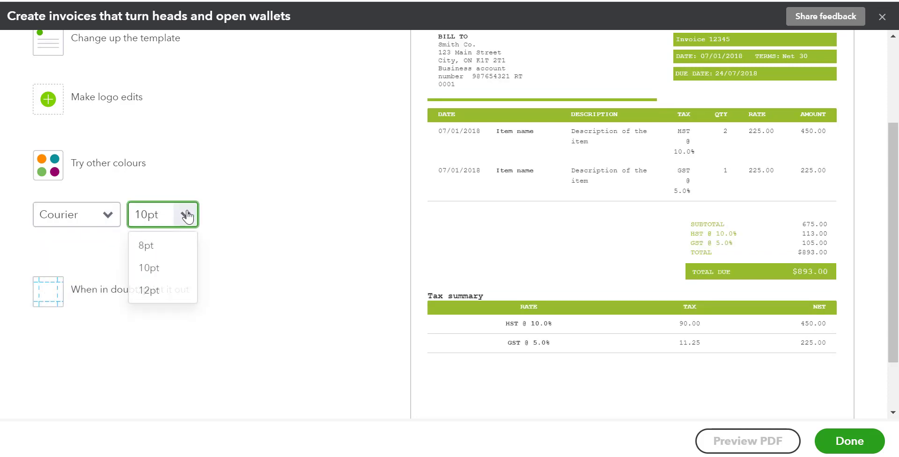
{"action": "left_click", "coordinate": [178, 290]}
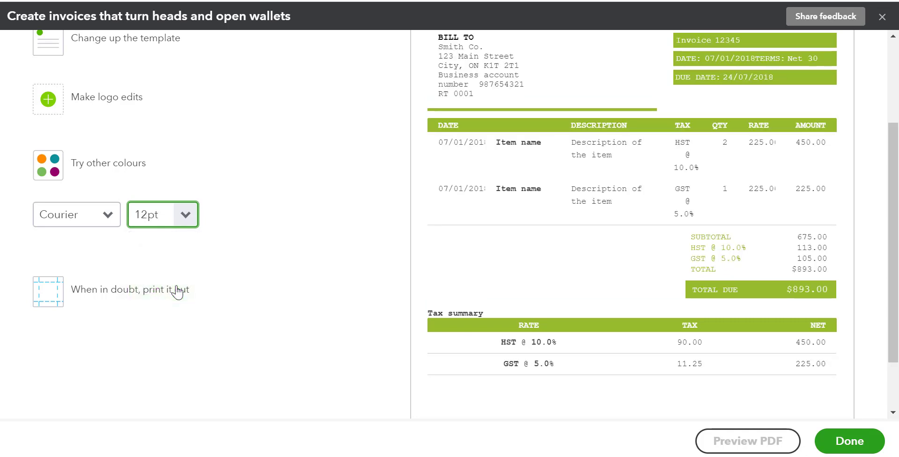
{"action": "left_click", "coordinate": [152, 290]}
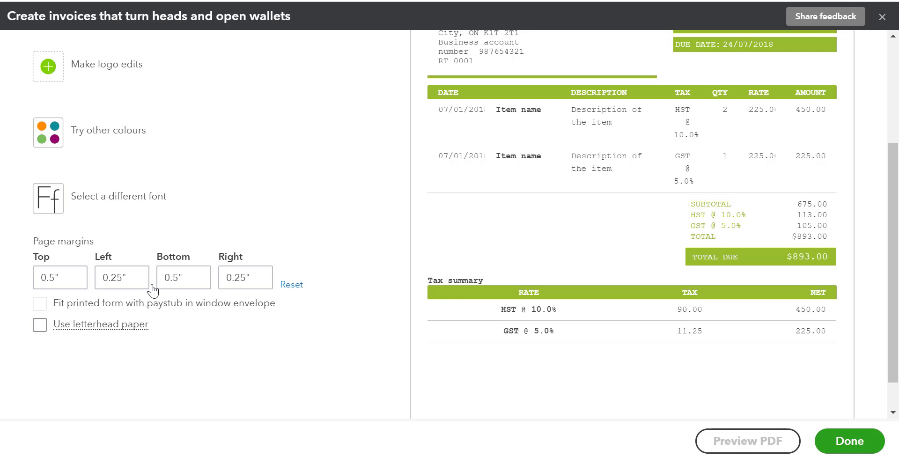
Step: In the invoice header content, hide the customer business account number, due date and terms
{"action": "scroll", "coordinate": [152, 290], "scroll_direction": "up", "scroll_amount": 4}
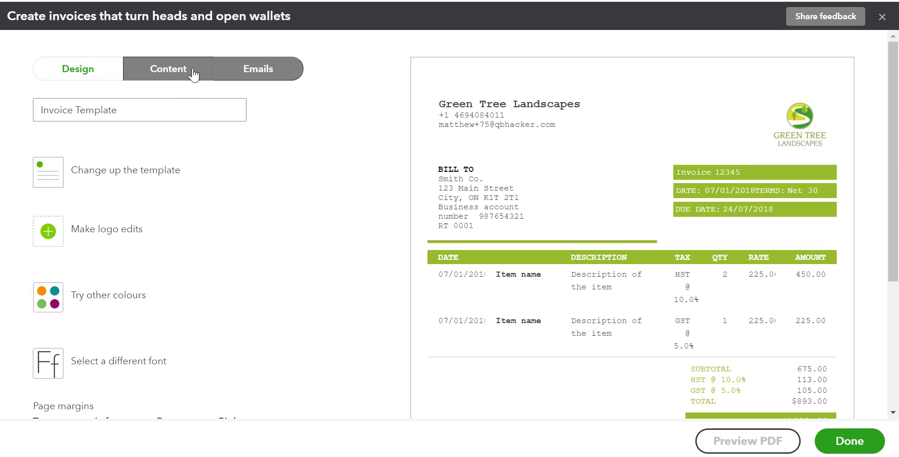
{"action": "left_click", "coordinate": [193, 74]}
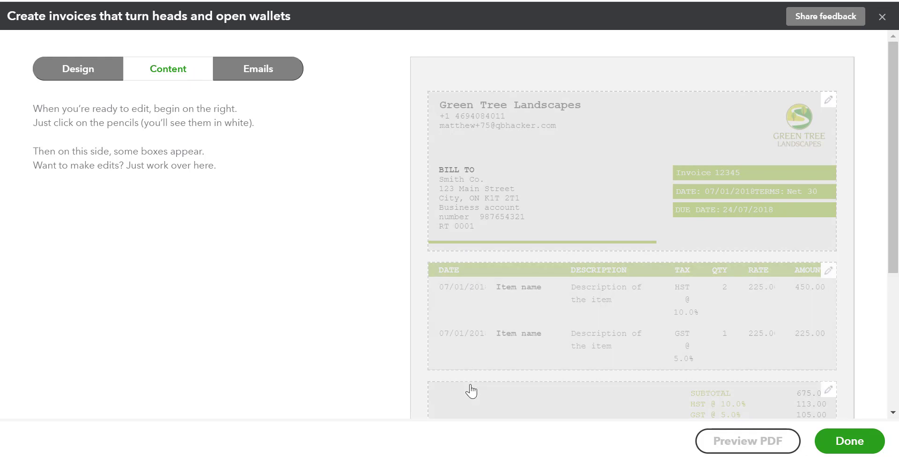
{"action": "left_click", "coordinate": [450, 171]}
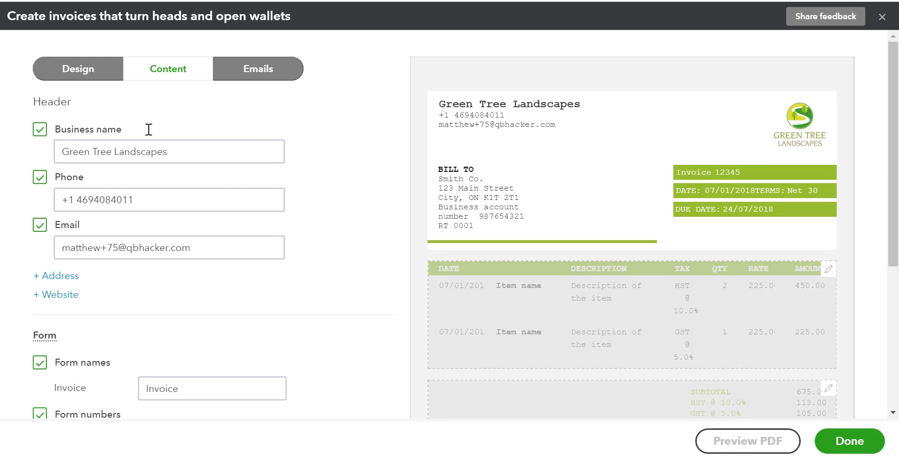
{"action": "left_click", "coordinate": [141, 194]}
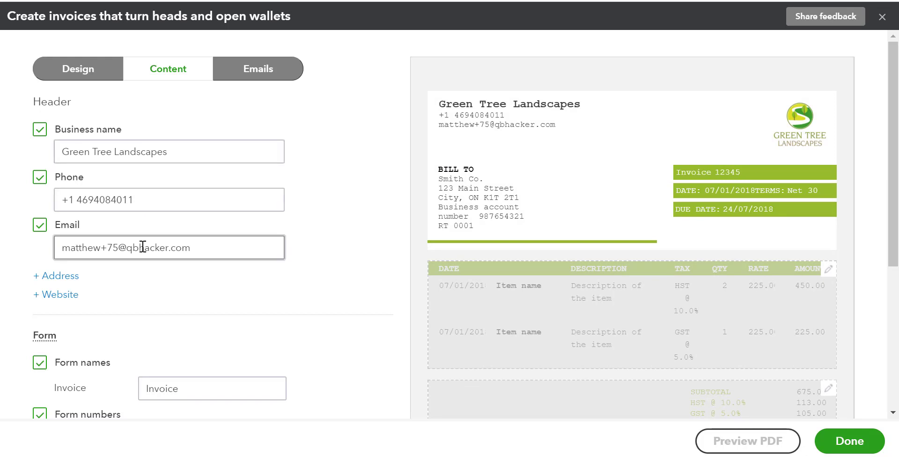
{"action": "scroll", "coordinate": [143, 249], "scroll_direction": "down", "scroll_amount": 3}
{"action": "scroll", "coordinate": [142, 246], "scroll_direction": "down", "scroll_amount": 2}
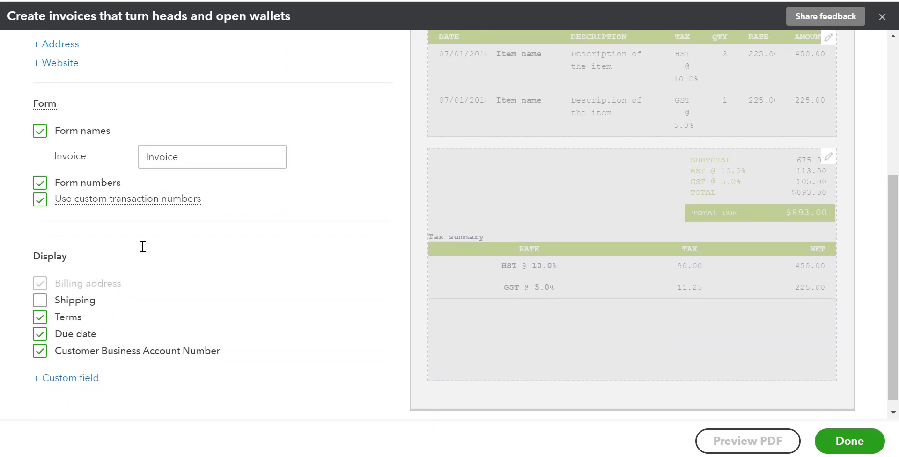
{"action": "left_click", "coordinate": [41, 355]}
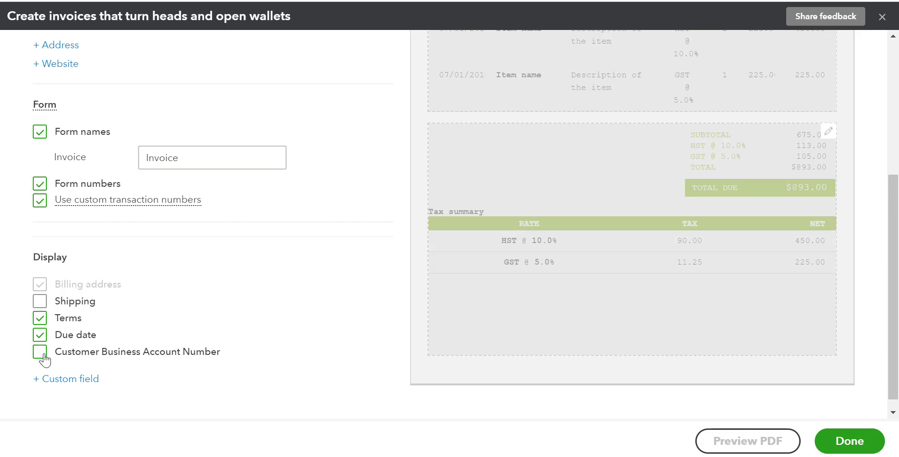
{"action": "left_click", "coordinate": [41, 336]}
{"action": "left_click", "coordinate": [40, 318]}
Step: Remove the Product/Service, Quantity and Rate columns from the invoice's activity table
{"action": "scroll", "coordinate": [155, 277], "scroll_direction": "up", "scroll_amount": 3}
{"action": "scroll", "coordinate": [155, 278], "scroll_direction": "up", "scroll_amount": 3}
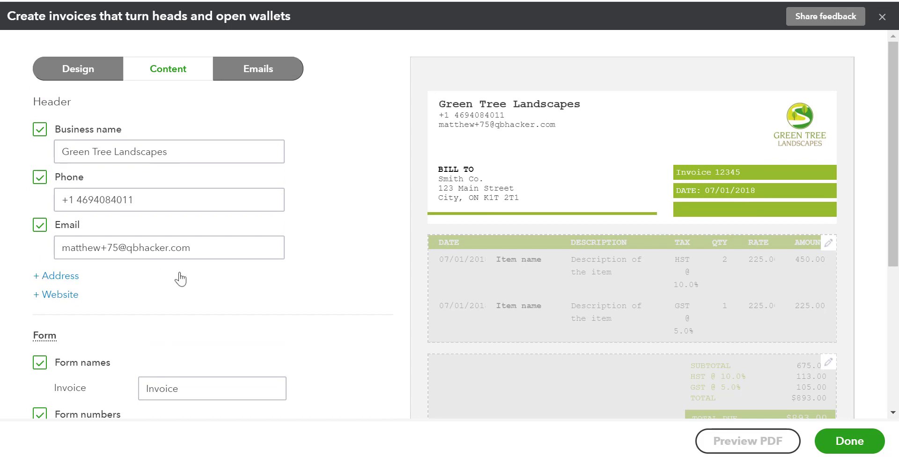
{"action": "left_click", "coordinate": [471, 286]}
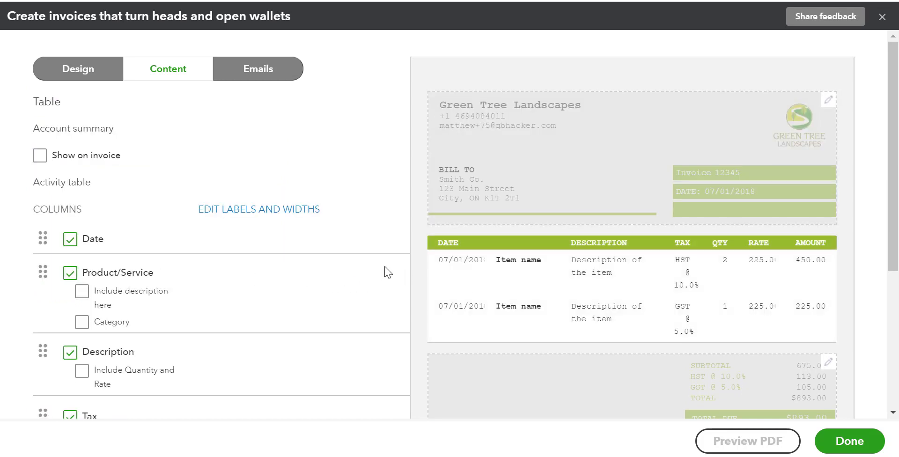
{"action": "scroll", "coordinate": [170, 237], "scroll_direction": "down", "scroll_amount": 1}
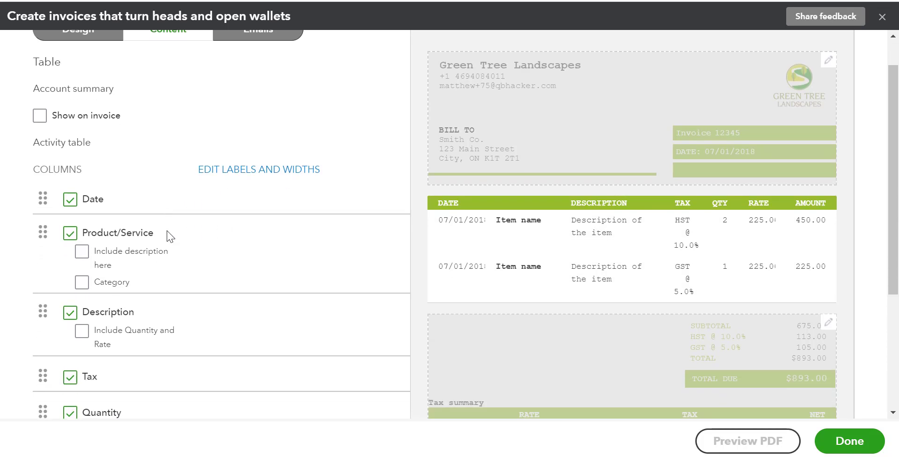
{"action": "left_click", "coordinate": [70, 233]}
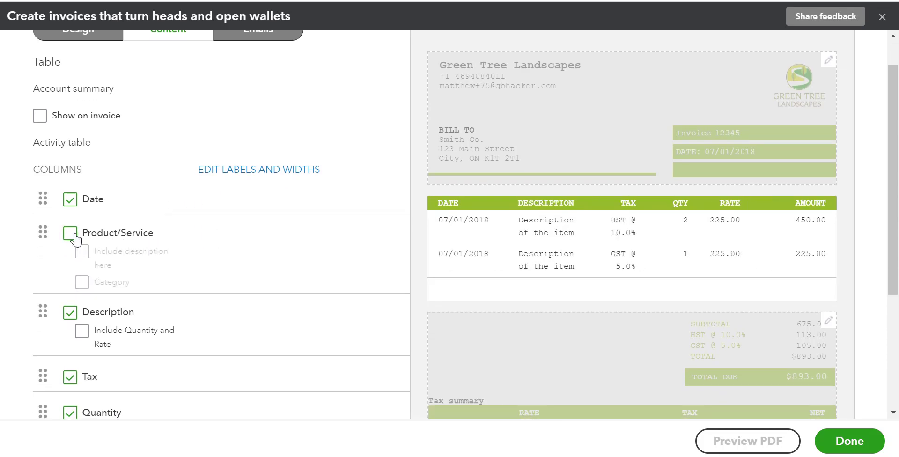
{"action": "scroll", "coordinate": [75, 239], "scroll_direction": "down", "scroll_amount": 2}
{"action": "scroll", "coordinate": [74, 237], "scroll_direction": "down", "scroll_amount": 2}
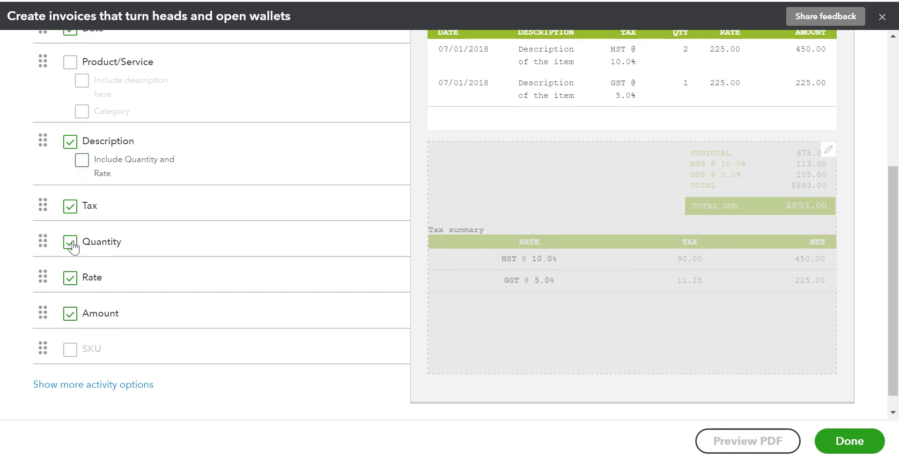
{"action": "left_click", "coordinate": [72, 244]}
{"action": "left_click", "coordinate": [70, 280]}
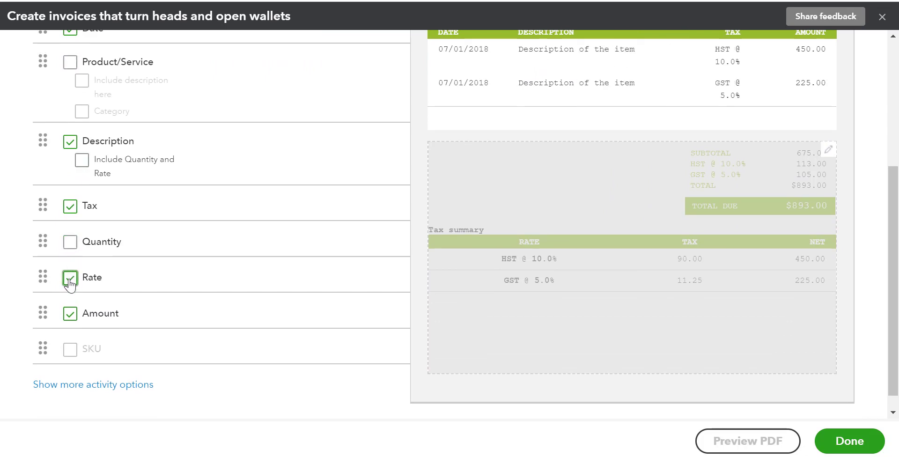
Step: Show the activity table's label and width settings and relabel the Description column as "Landscape Services"
{"action": "scroll", "coordinate": [184, 295], "scroll_direction": "up", "scroll_amount": 2}
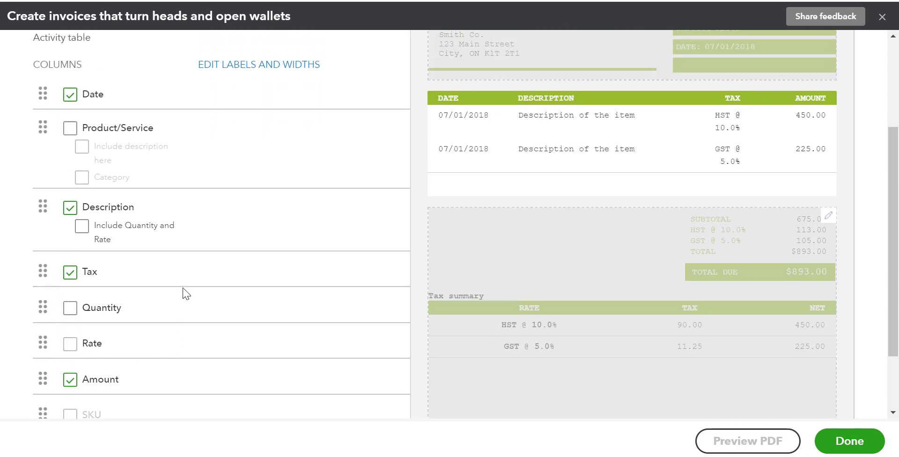
{"action": "scroll", "coordinate": [184, 294], "scroll_direction": "up", "scroll_amount": 4}
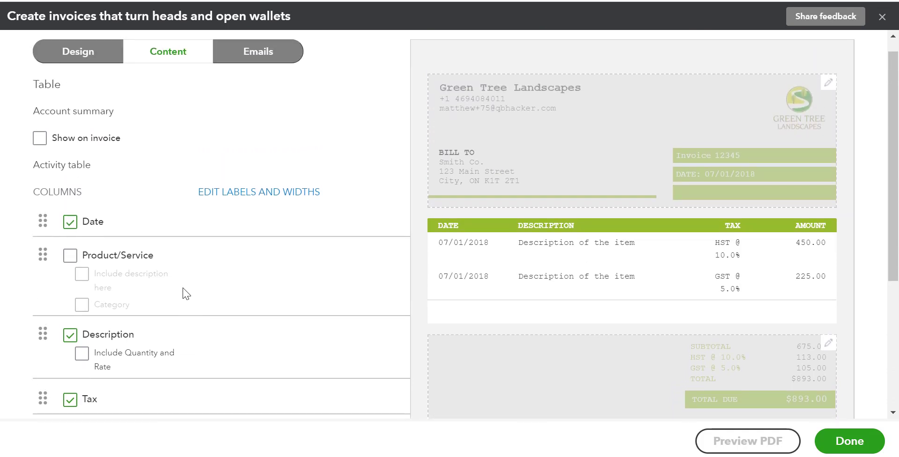
{"action": "left_click", "coordinate": [270, 192]}
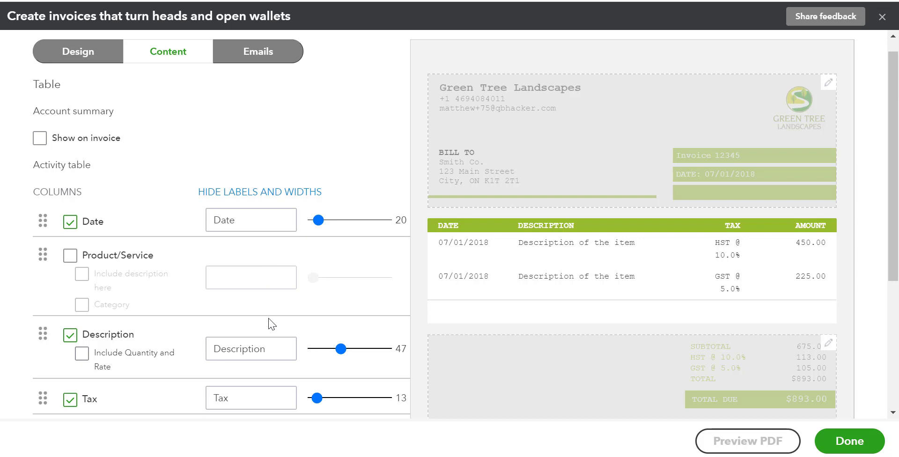
{"action": "scroll", "coordinate": [271, 324], "scroll_direction": "down", "scroll_amount": 2}
{"action": "left_click", "coordinate": [273, 268]}
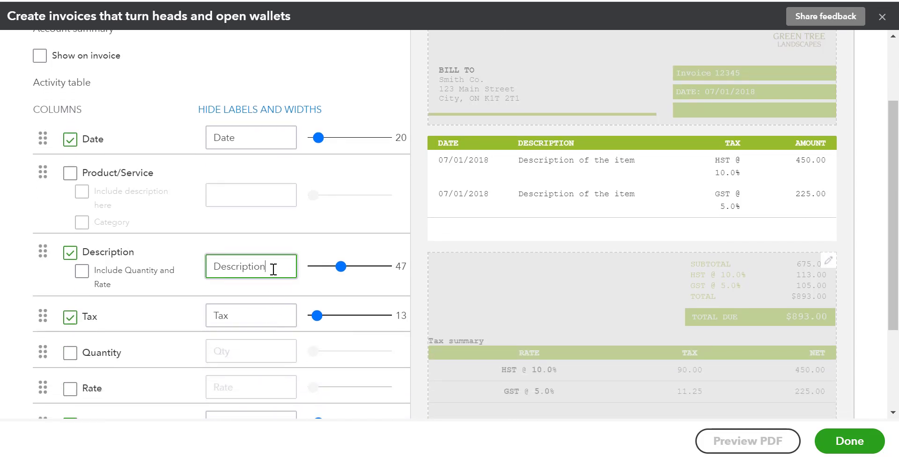
{"action": "key", "text": "BackSpace"}
{"action": "key", "text": "BackSpace"}
{"action": "key", "text": "BackSpace"}
{"action": "key", "text": "BackSpace"}
{"action": "key", "text": "BackSpace"}
{"action": "key", "text": "BackSpace"}
{"action": "key", "text": "BackSpace"}
{"action": "key", "text": "BackSpace"}
{"action": "key", "text": "BackSpace"}
{"action": "key", "text": "BackSpace"}
{"action": "key", "text": "BackSpace"}
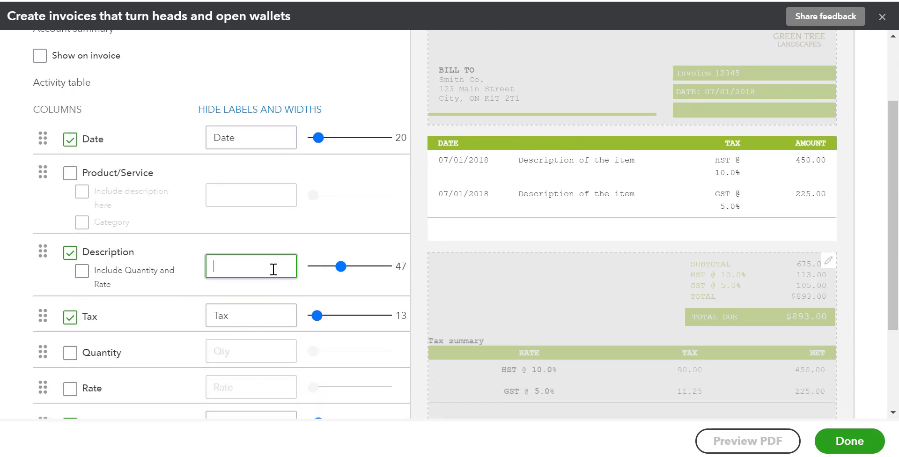
{"action": "type", "text": "Landsc"}
{"action": "type", "text": "apes"}
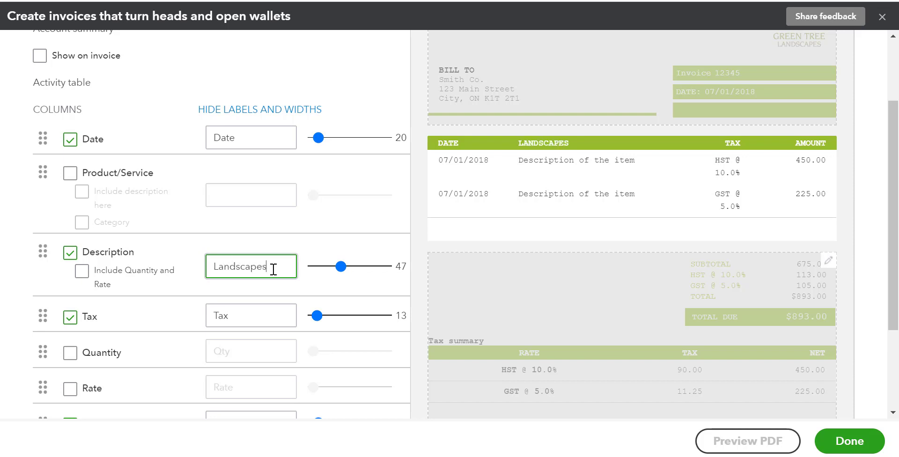
{"action": "key", "text": "BackSpace"}
{"action": "type", "text": "Services"}
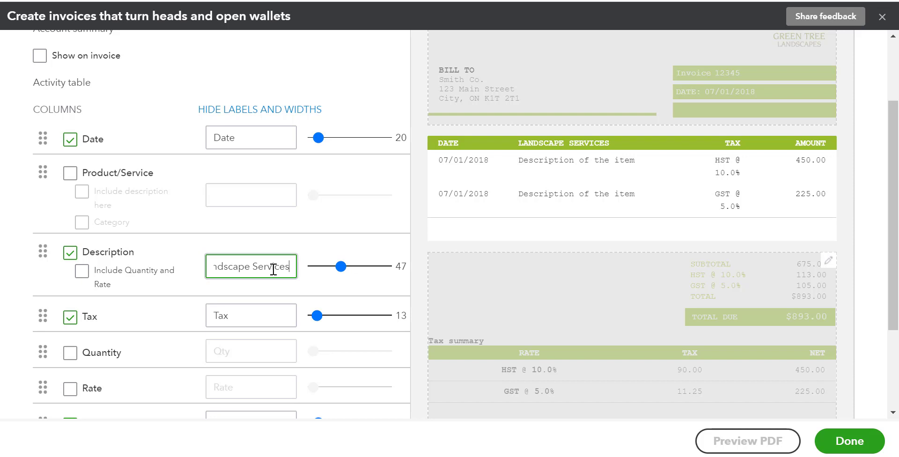
Step: Open the invoice's footer content for editing and review its display, customer message and payment details options
{"action": "scroll", "coordinate": [273, 269], "scroll_direction": "down", "scroll_amount": 2}
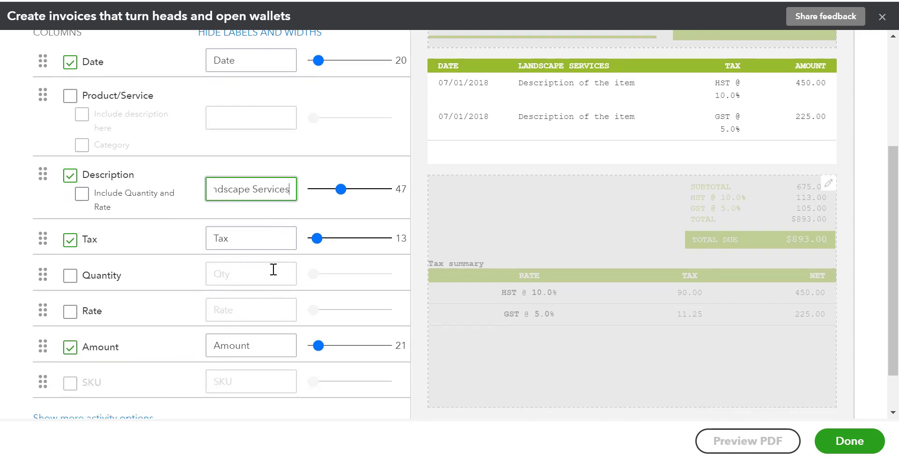
{"action": "scroll", "coordinate": [274, 270], "scroll_direction": "up", "scroll_amount": 2}
{"action": "scroll", "coordinate": [273, 270], "scroll_direction": "down", "scroll_amount": 3}
{"action": "scroll", "coordinate": [273, 269], "scroll_direction": "down", "scroll_amount": 1}
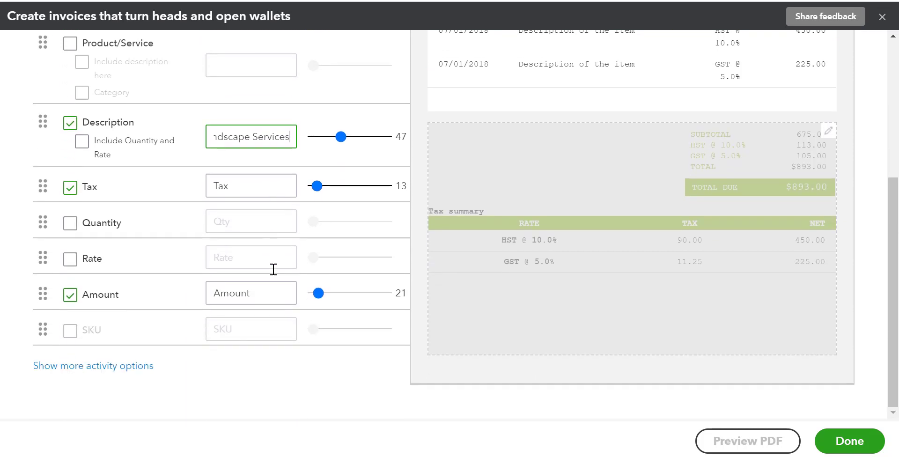
{"action": "left_click", "coordinate": [492, 282]}
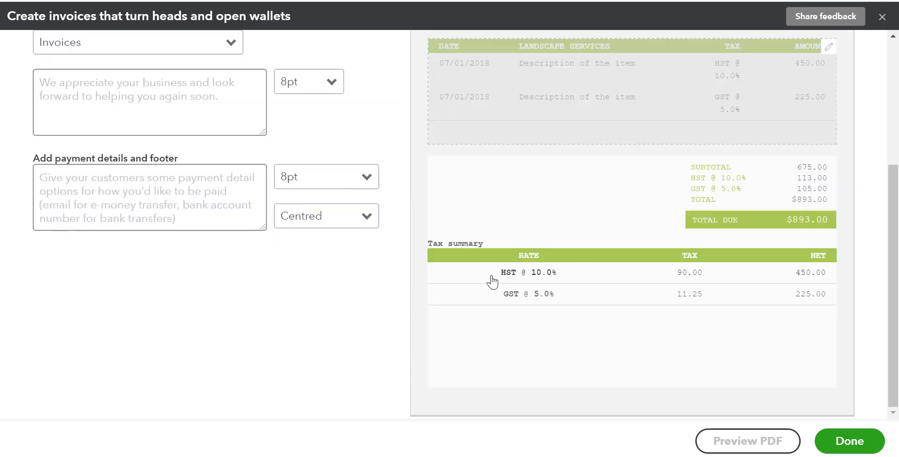
{"action": "scroll", "coordinate": [347, 283], "scroll_direction": "up", "scroll_amount": 3}
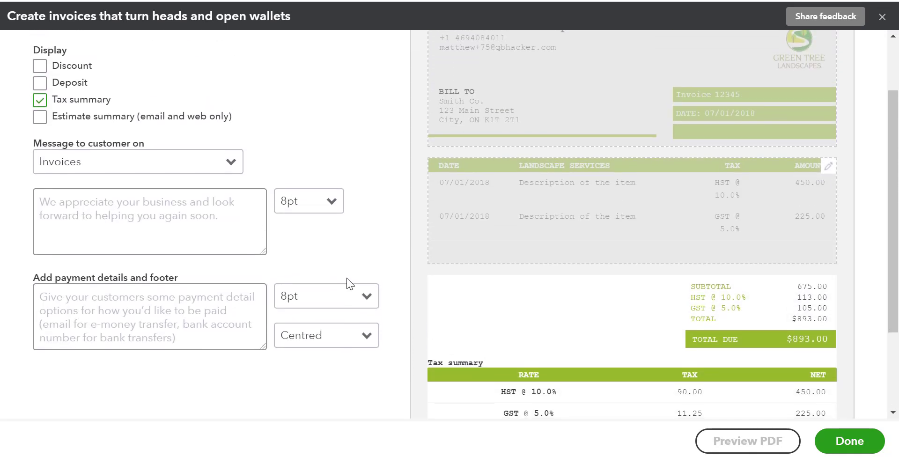
{"action": "scroll", "coordinate": [347, 283], "scroll_direction": "up", "scroll_amount": 2}
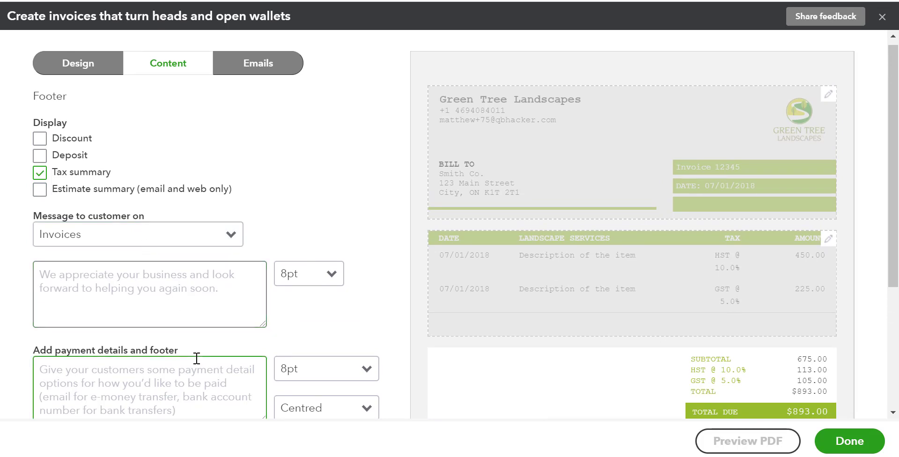
{"action": "scroll", "coordinate": [197, 359], "scroll_direction": "down", "scroll_amount": 1}
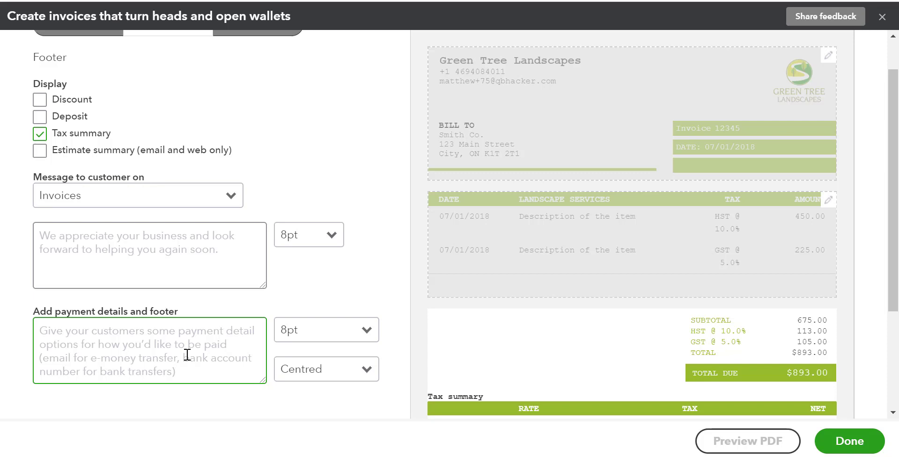
{"action": "scroll", "coordinate": [187, 354], "scroll_direction": "up", "scroll_amount": 1}
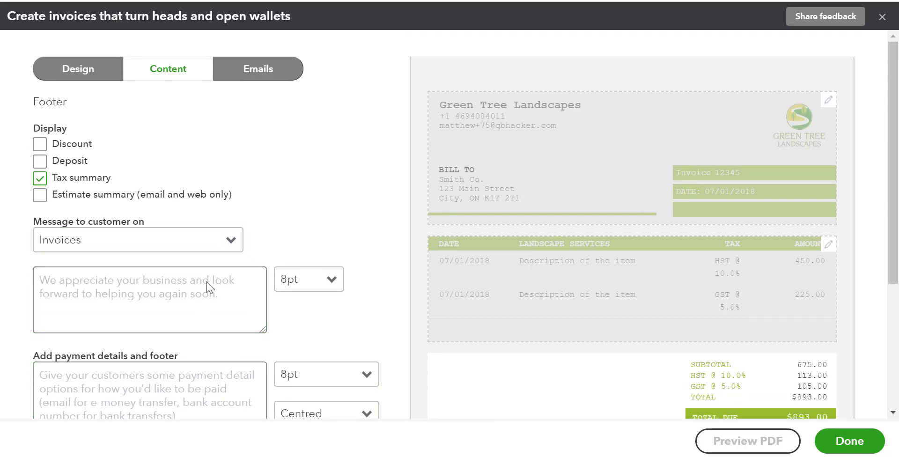
Step: Open the invoice email settings and review the invoice detail options and the standard email's subject, greeting and message
{"action": "left_click", "coordinate": [267, 74]}
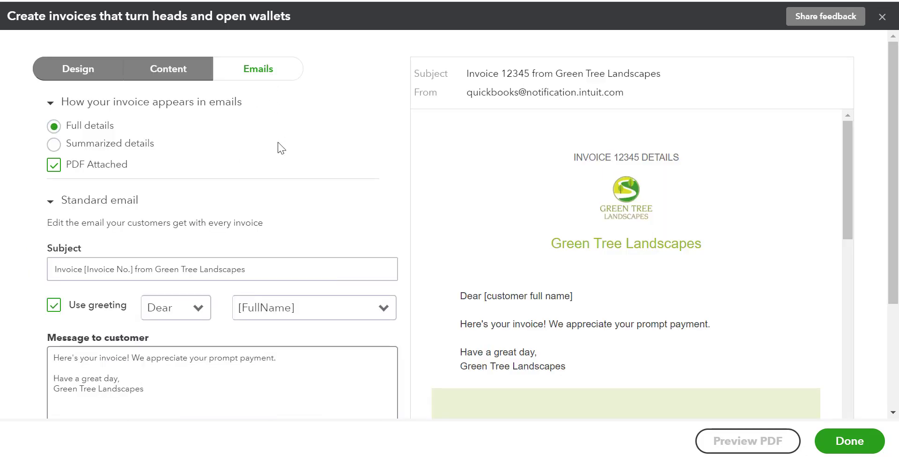
{"action": "scroll", "coordinate": [279, 147], "scroll_direction": "down", "scroll_amount": 1}
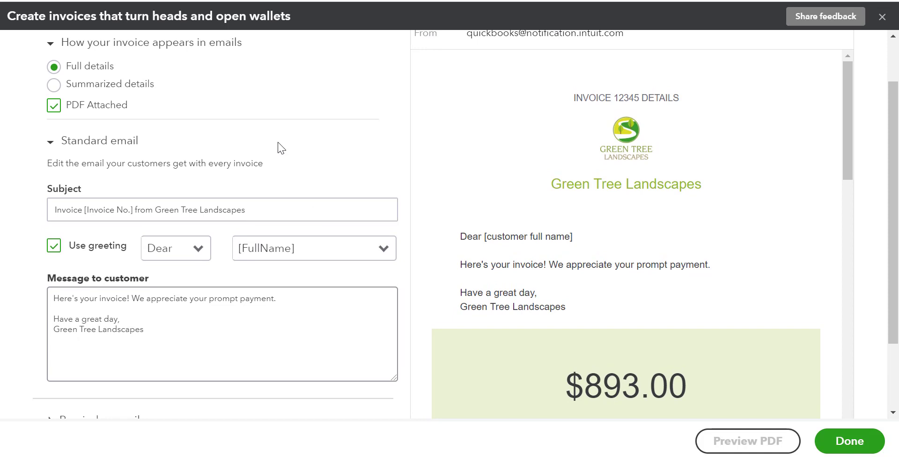
{"action": "left_click", "coordinate": [264, 302]}
{"action": "scroll", "coordinate": [404, 226], "scroll_direction": "up", "scroll_amount": 2}
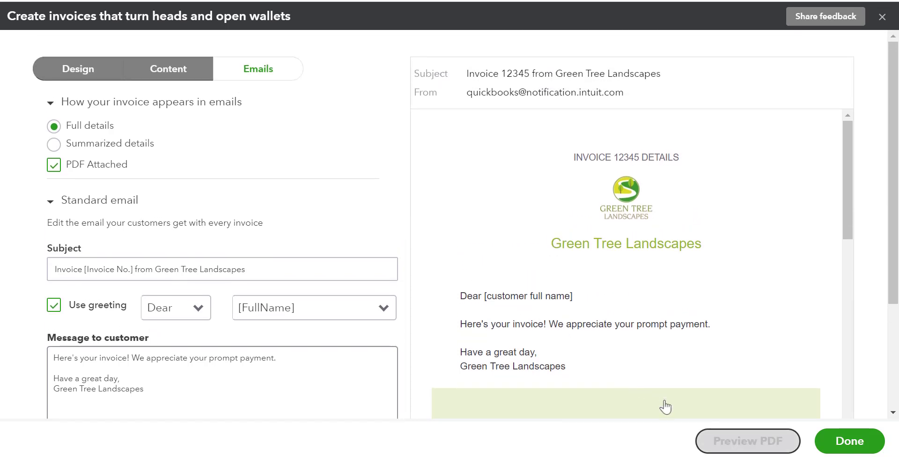
Step: Preview the invoice template as a PDF, close the preview and save the finished template
{"action": "left_click", "coordinate": [723, 445]}
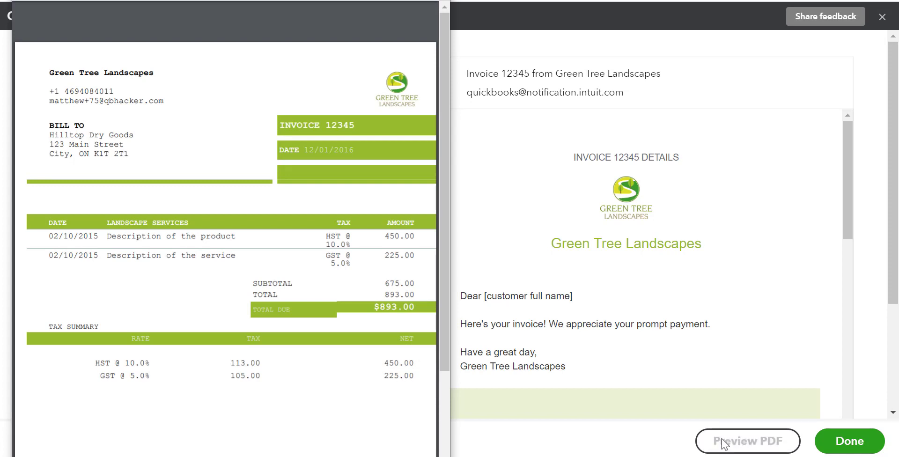
{"action": "left_click", "coordinate": [440, 1]}
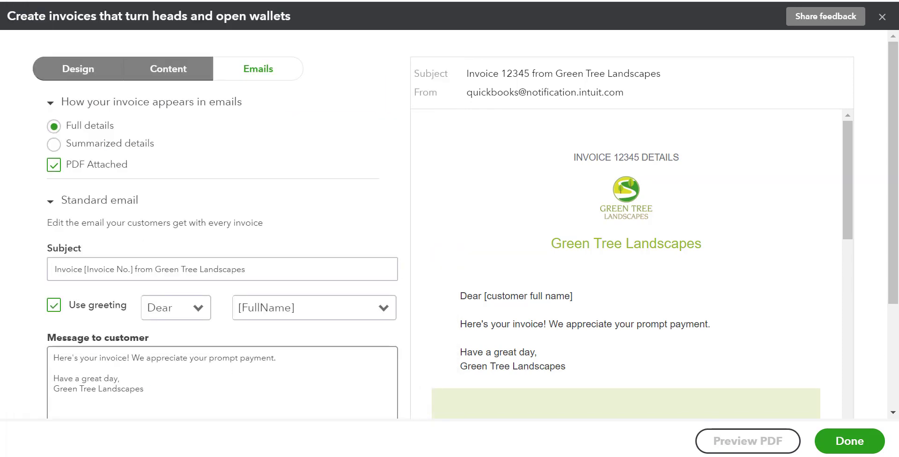
{"action": "left_click", "coordinate": [863, 444]}
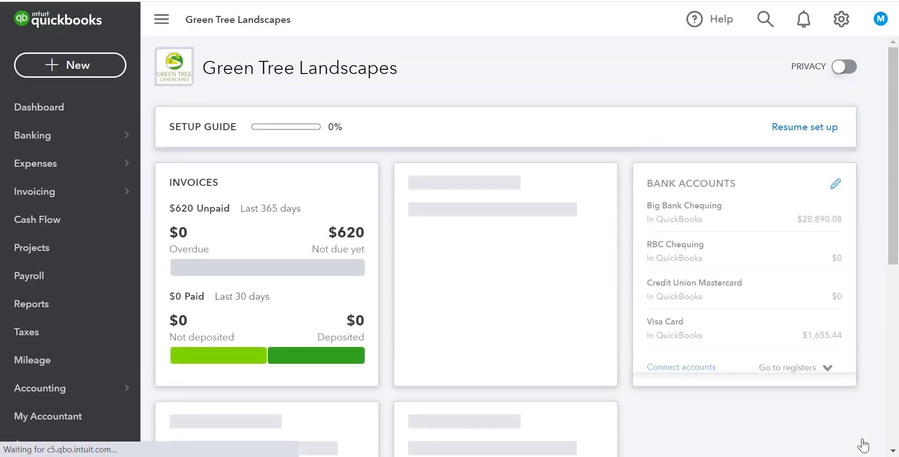